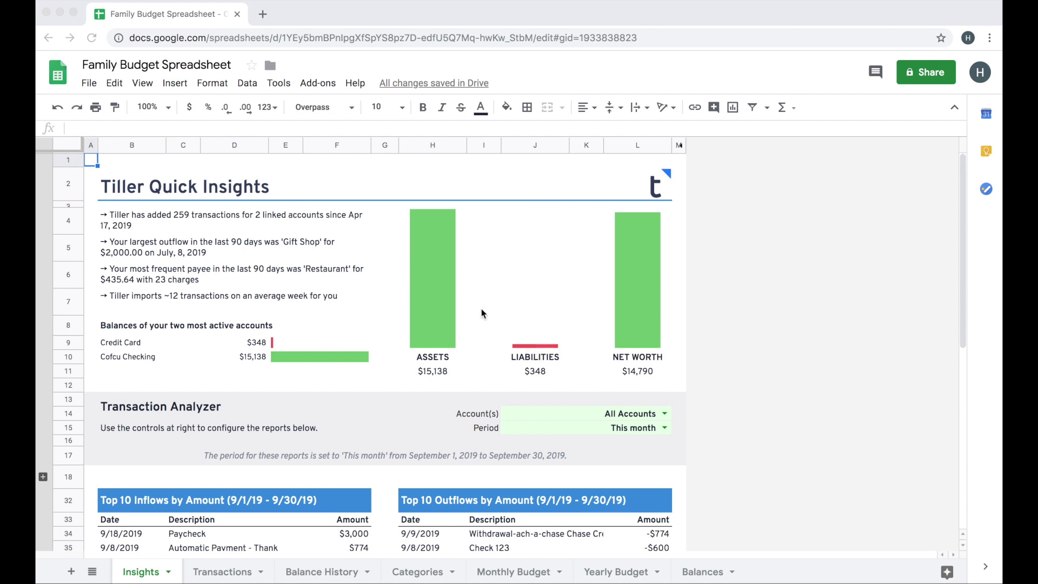
Check the Insights Account(s) and Period filters, leaving All Accounts and This month selected.
{"action": "scroll", "coordinate": [280, 306], "scroll_direction": "down", "scroll_amount": 3}
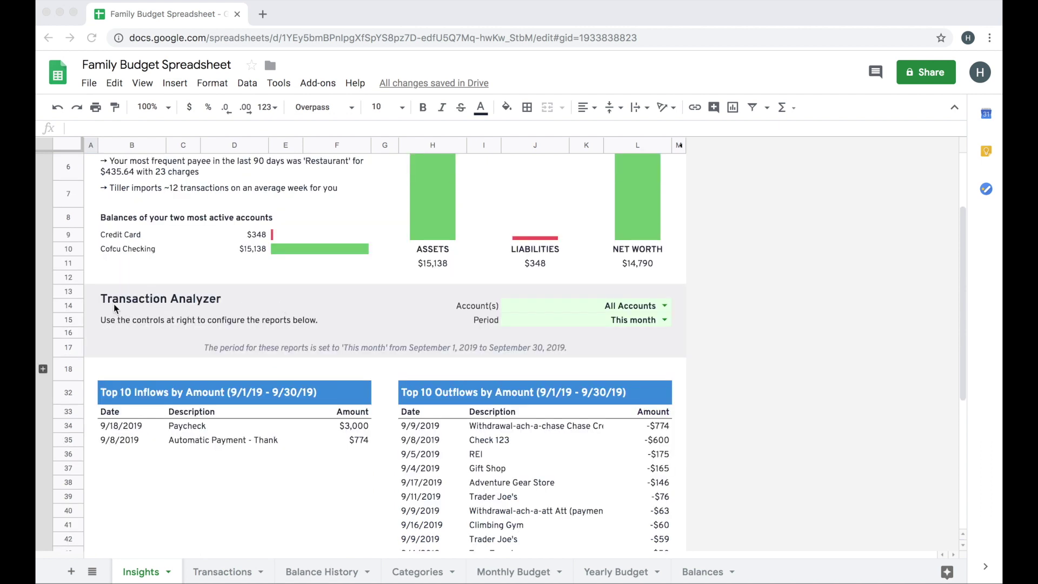
{"action": "left_click", "coordinate": [664, 307]}
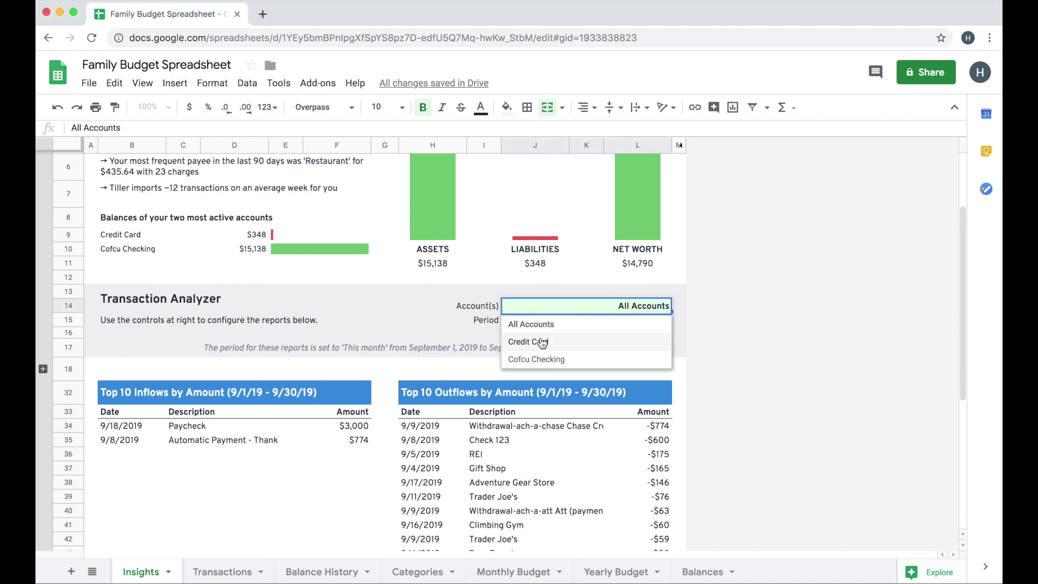
{"action": "left_click", "coordinate": [455, 325]}
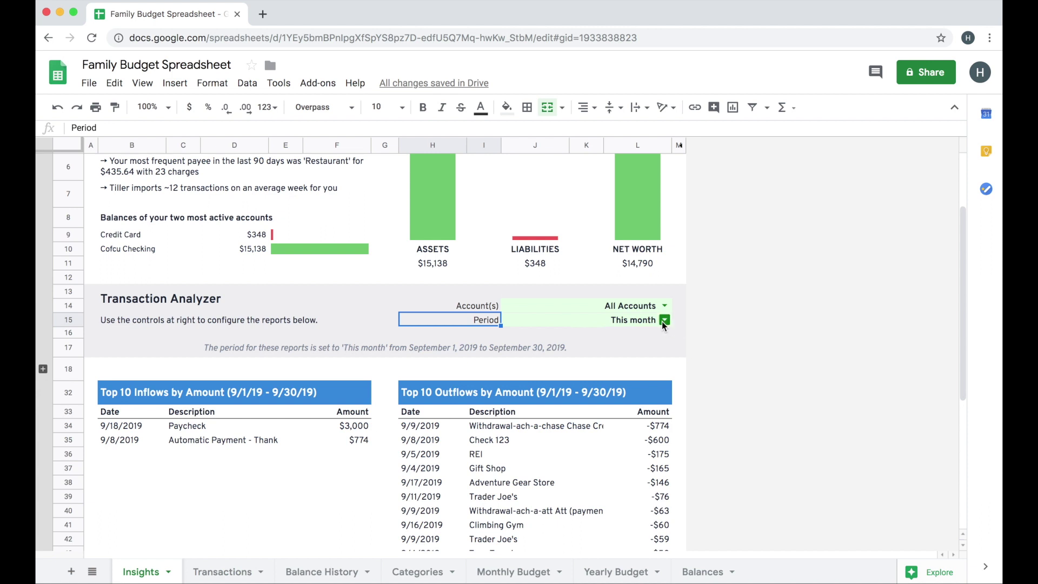
{"action": "left_click", "coordinate": [664, 320]}
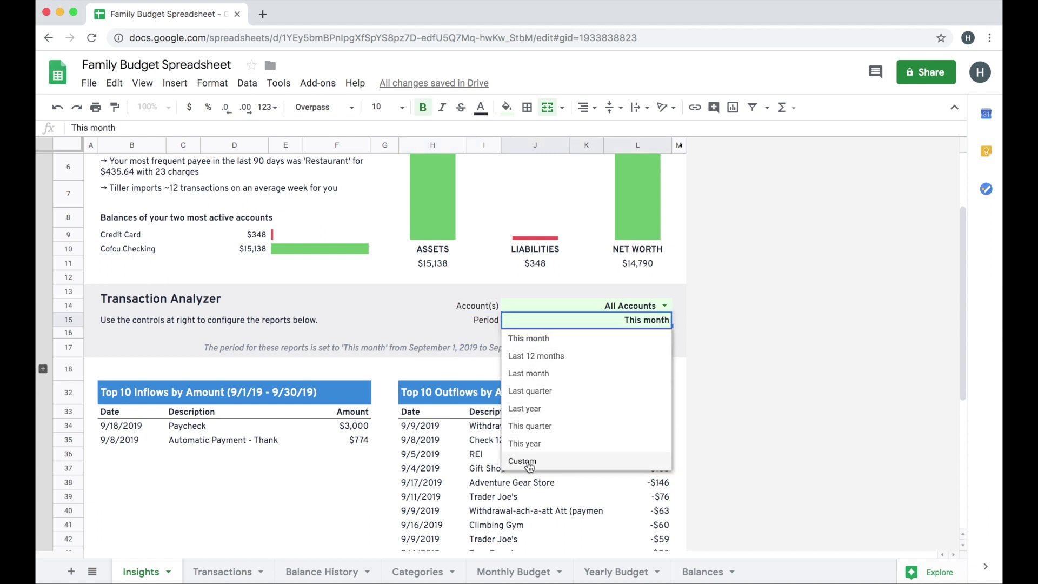
{"action": "left_click", "coordinate": [679, 426]}
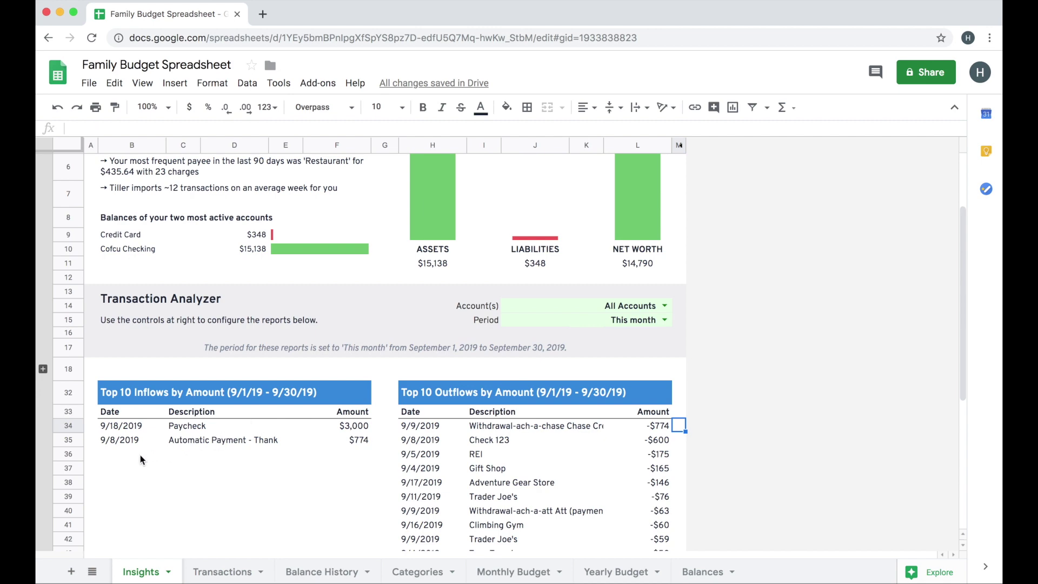
Scroll through the Insights top-10 tables, then go to the Categories sheet.
{"action": "scroll", "coordinate": [139, 459], "scroll_direction": "down", "scroll_amount": 2}
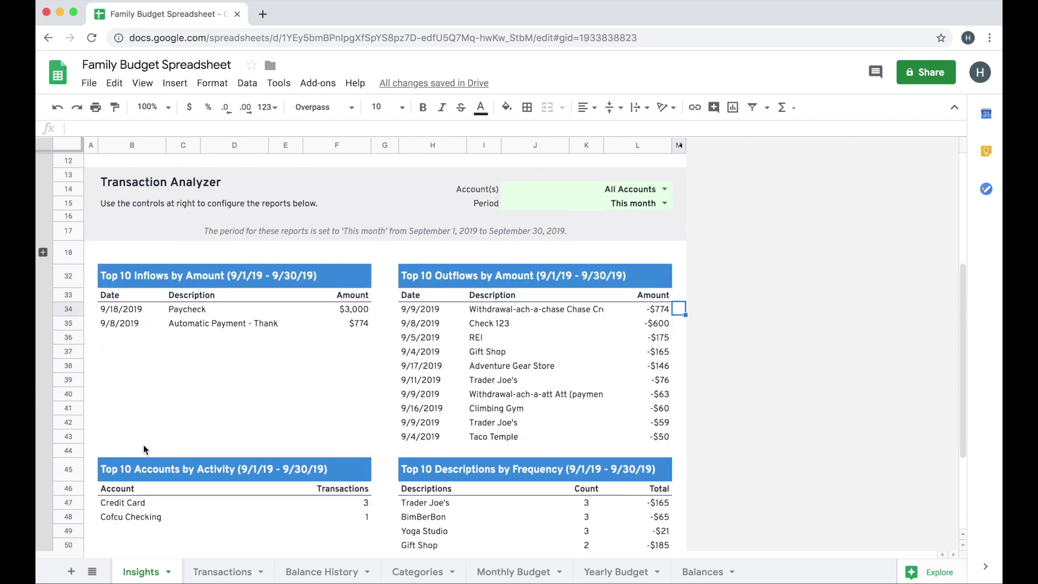
{"action": "scroll", "coordinate": [144, 446], "scroll_direction": "down", "scroll_amount": 2}
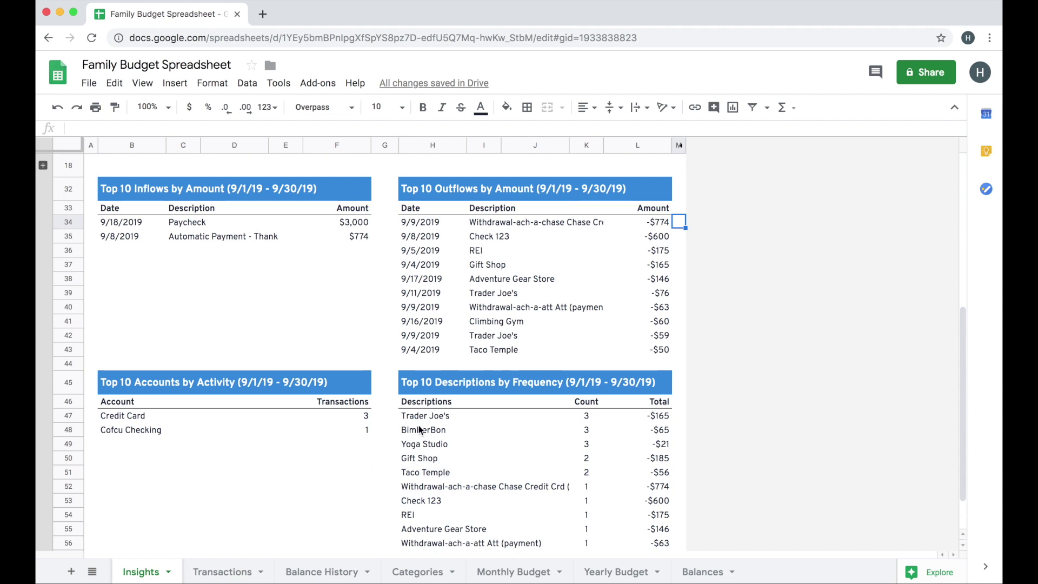
{"action": "scroll", "coordinate": [442, 430], "scroll_direction": "down", "scroll_amount": 1}
{"action": "scroll", "coordinate": [442, 430], "scroll_direction": "up", "scroll_amount": 6}
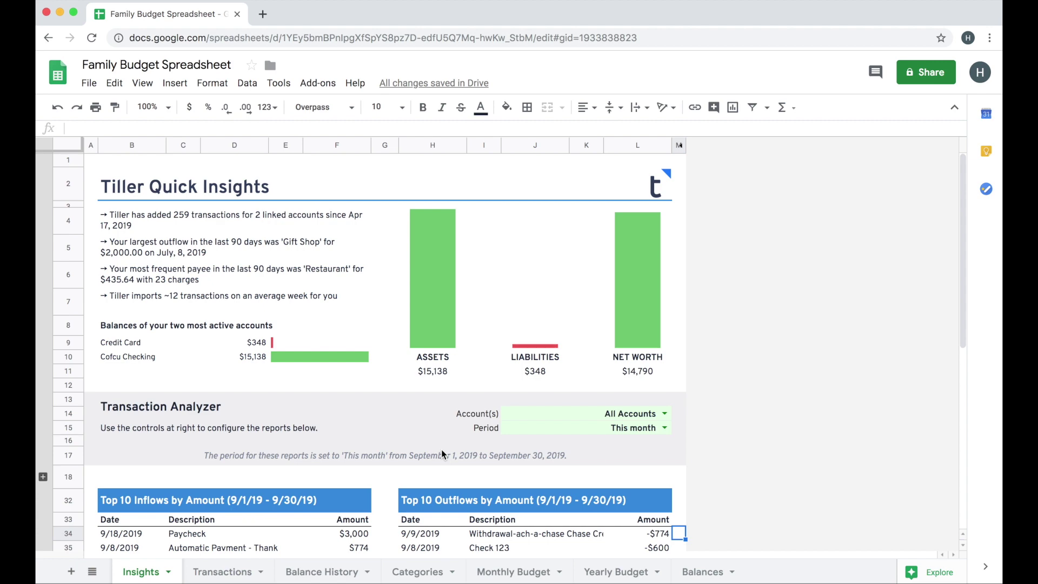
{"action": "left_click", "coordinate": [417, 574]}
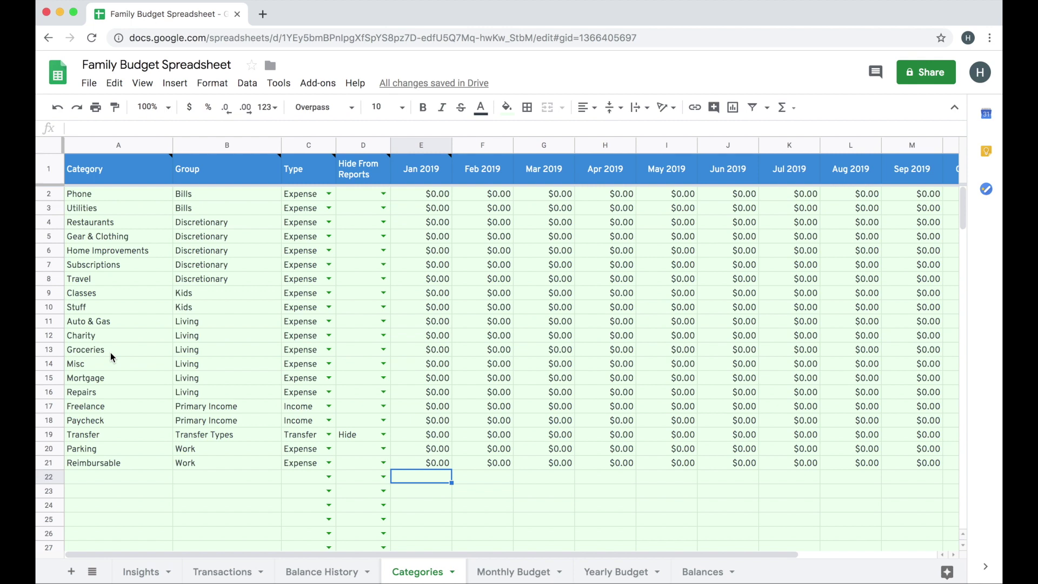
{"action": "left_click", "coordinate": [92, 197]}
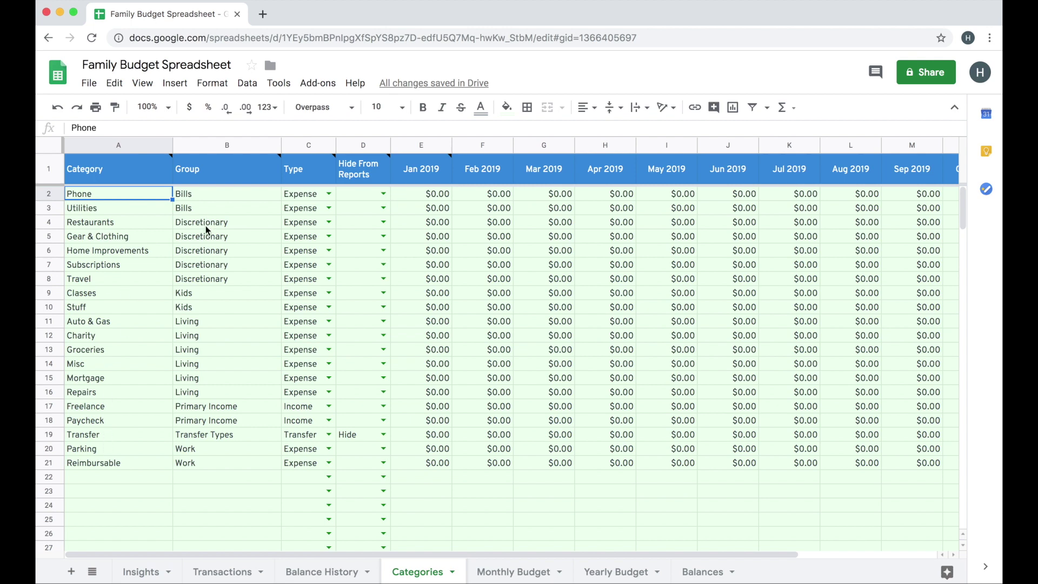
{"action": "left_click", "coordinate": [328, 222]}
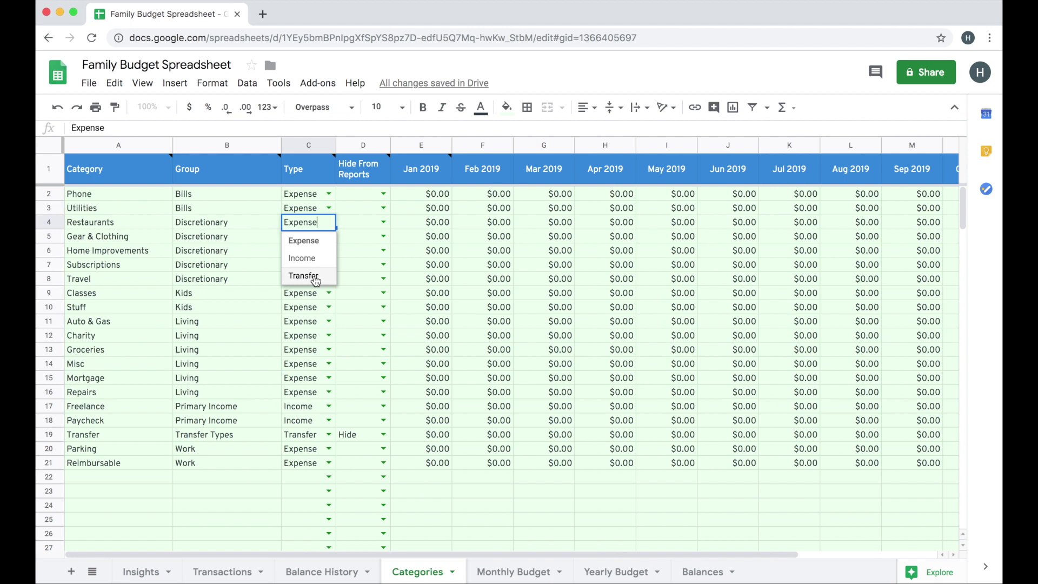
{"action": "left_click", "coordinate": [239, 223]}
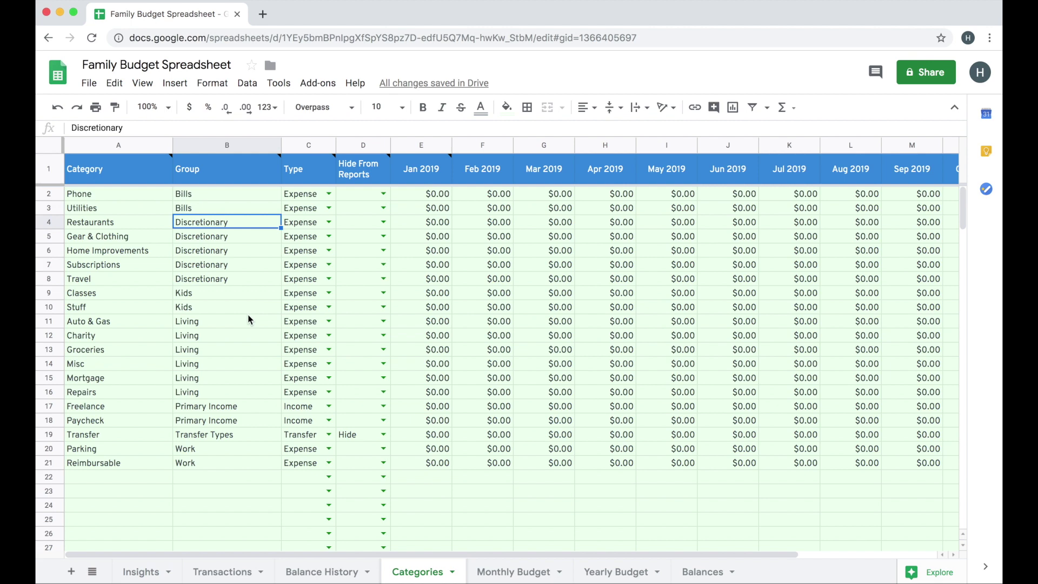
{"action": "left_click", "coordinate": [88, 224]}
Rename the Classes category to 'Yoga & Rock Climbing' in the Wellness group.
{"action": "left_click_drag", "start_coordinate": [88, 224], "coordinate": [133, 281]}
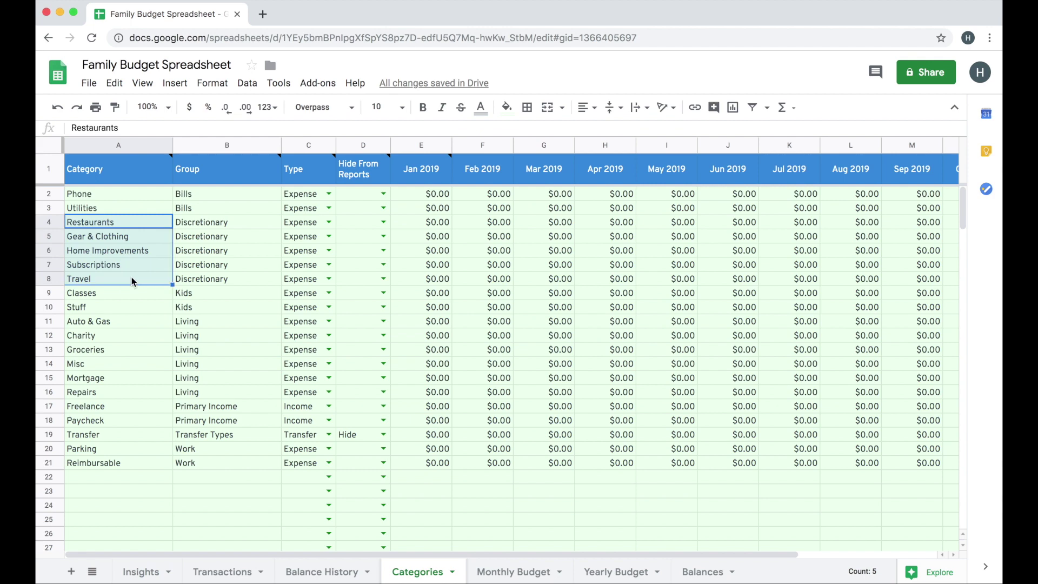
{"action": "left_click", "coordinate": [111, 296]}
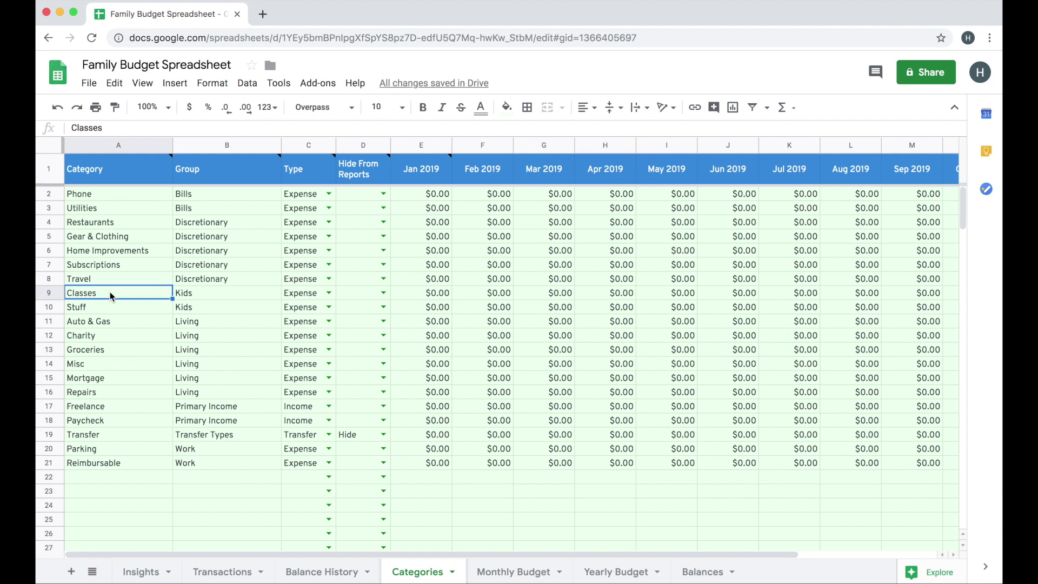
{"action": "type", "text": "Yoga & Rock "}
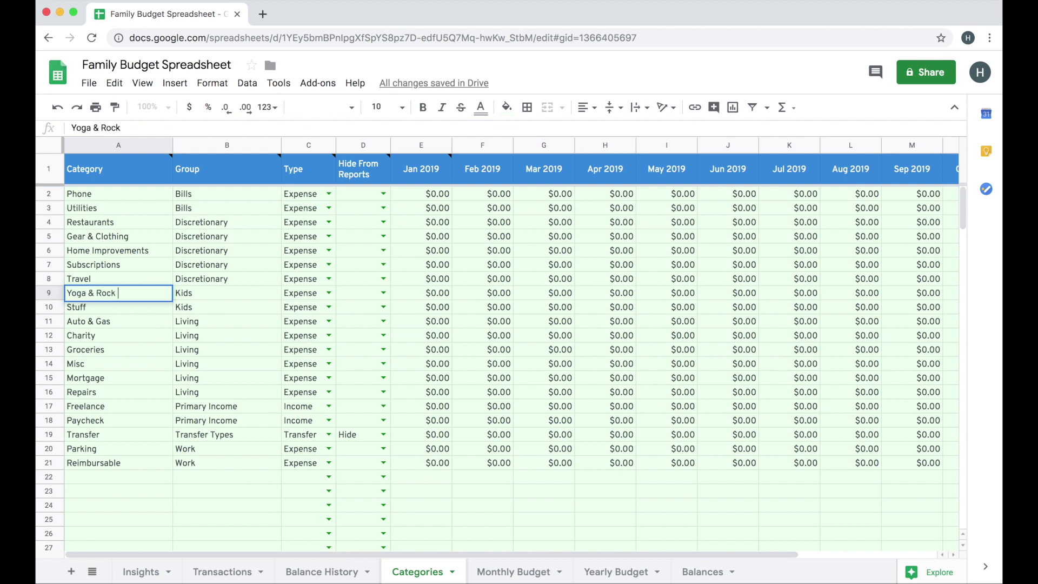
{"action": "type", "text": "Climbing"}
{"action": "key", "text": "Tab"}
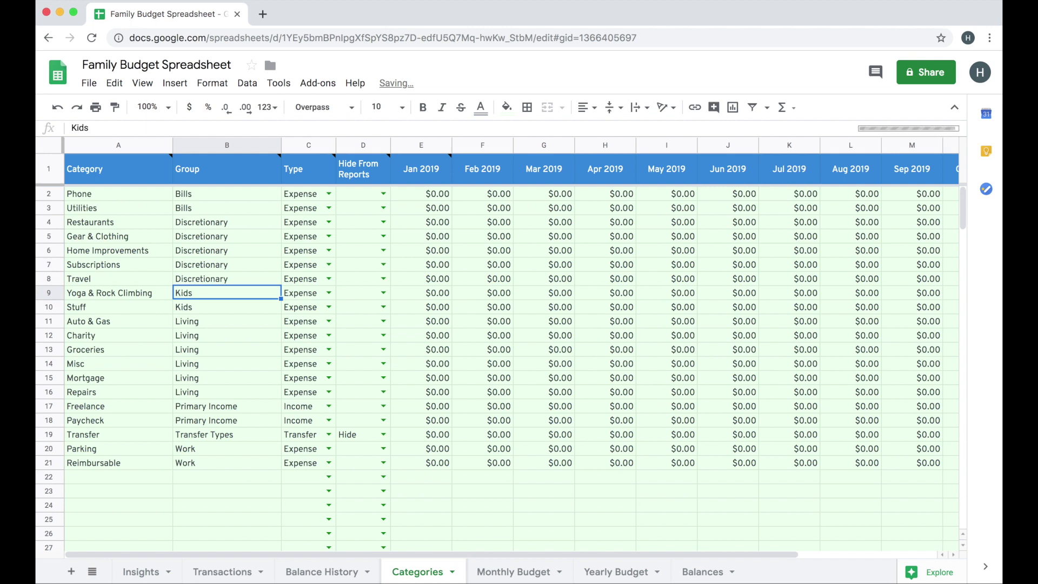
{"action": "type", "text": "Wellness"}
{"action": "key", "text": "Return"}
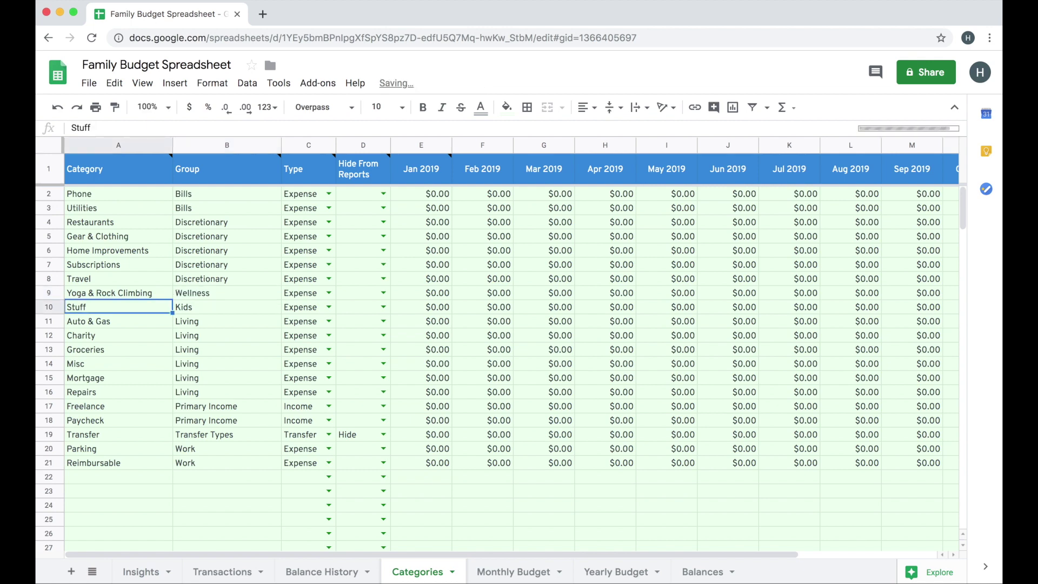
Rename the Mortgage category to Rent and the transfer category to CC Payment.
{"action": "left_click", "coordinate": [102, 379]}
{"action": "type", "text": "Rent"}
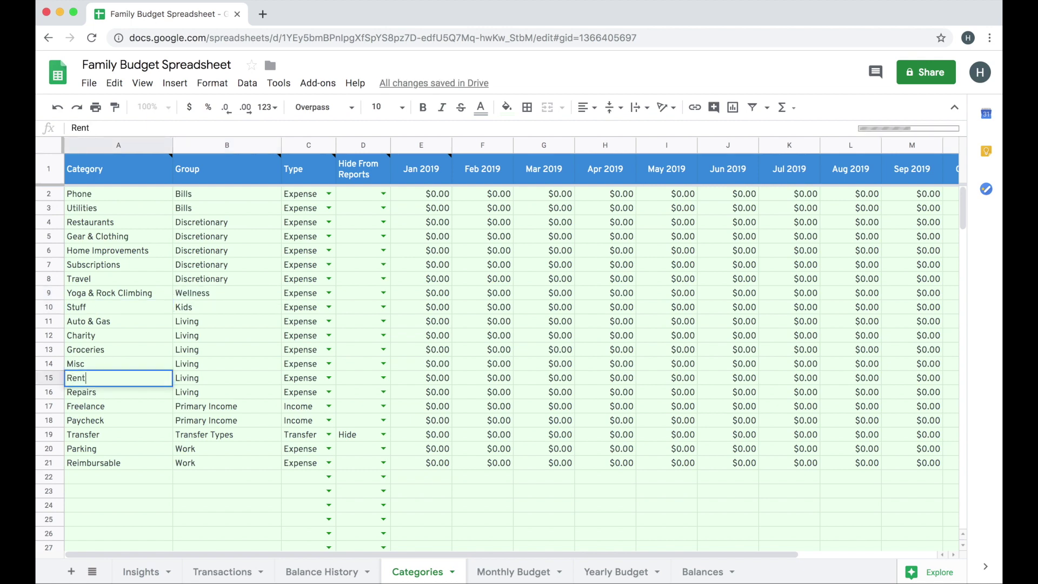
{"action": "key", "text": "Tab"}
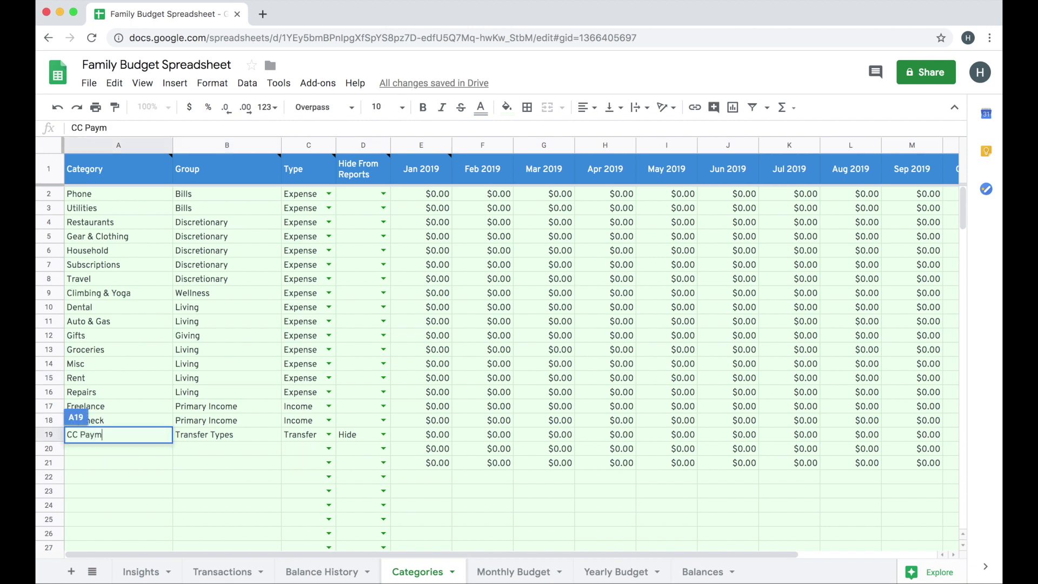
{"action": "type", "text": "ent"}
{"action": "key", "text": "Return"}
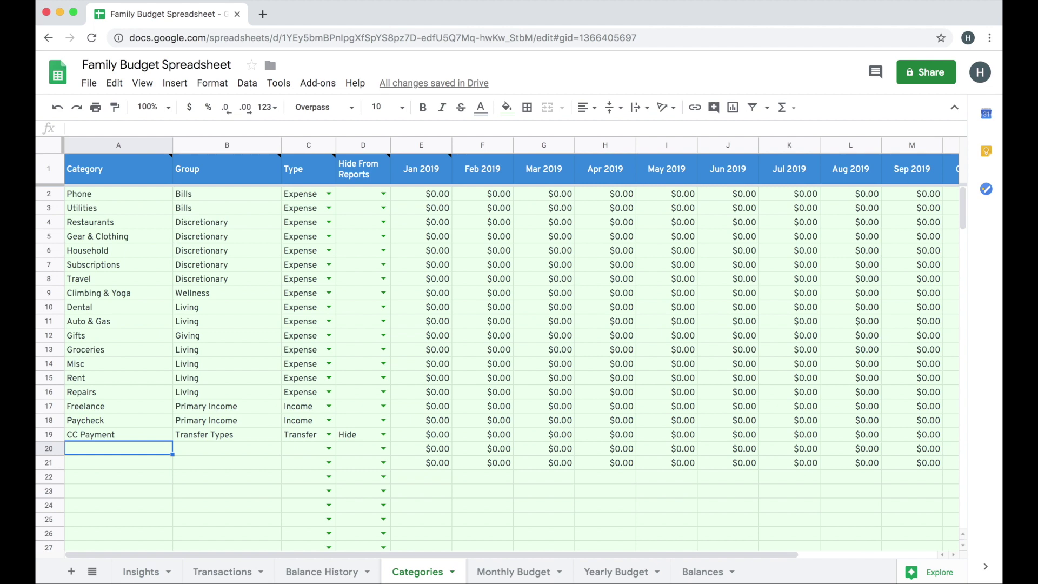
On the Transactions sheet, categorize the Whole Foods transaction as Groceries.
{"action": "left_click", "coordinate": [221, 570]}
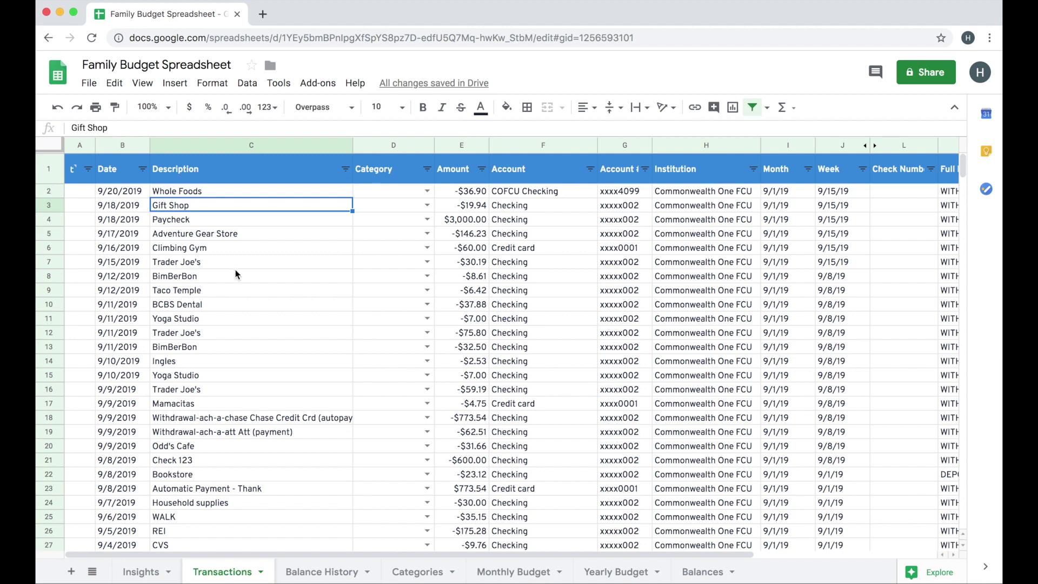
{"action": "left_click", "coordinate": [377, 192]}
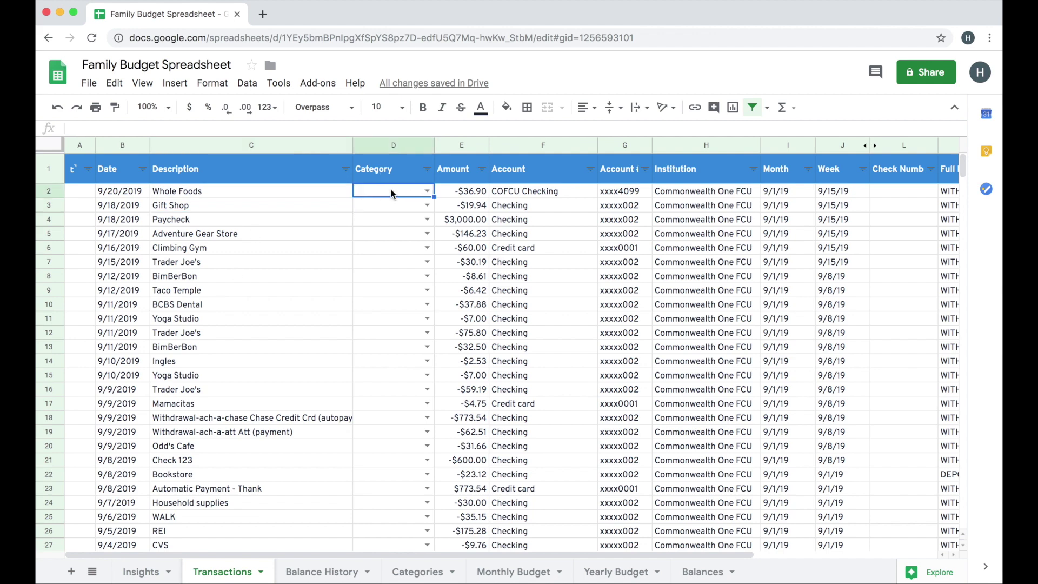
{"action": "type", "text": "gro"}
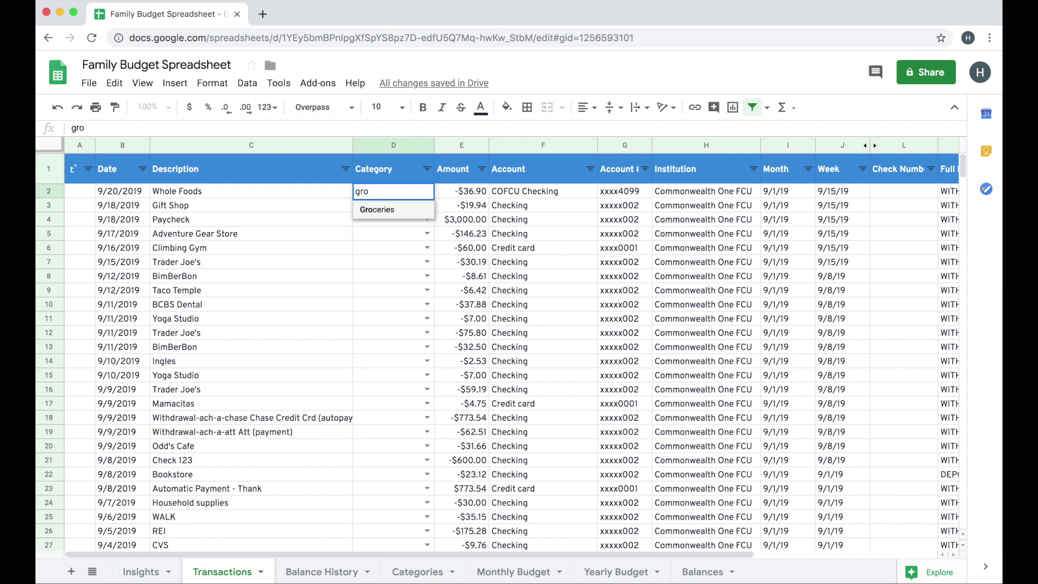
{"action": "key", "text": "Return"}
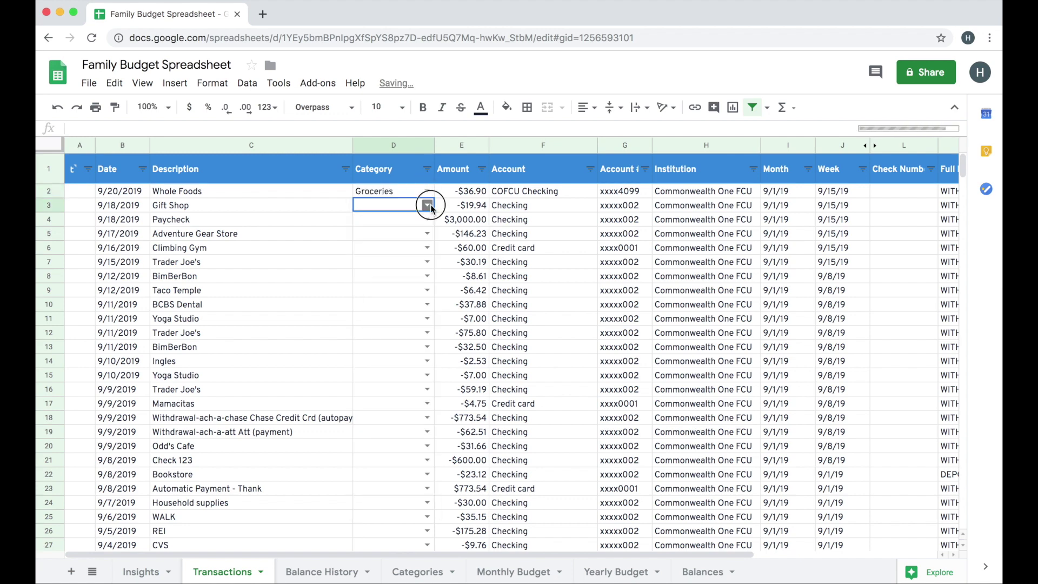
Assign the Gifts category to the Gift Shop transaction.
{"action": "left_click", "coordinate": [427, 205]}
{"action": "left_click", "coordinate": [378, 399]}
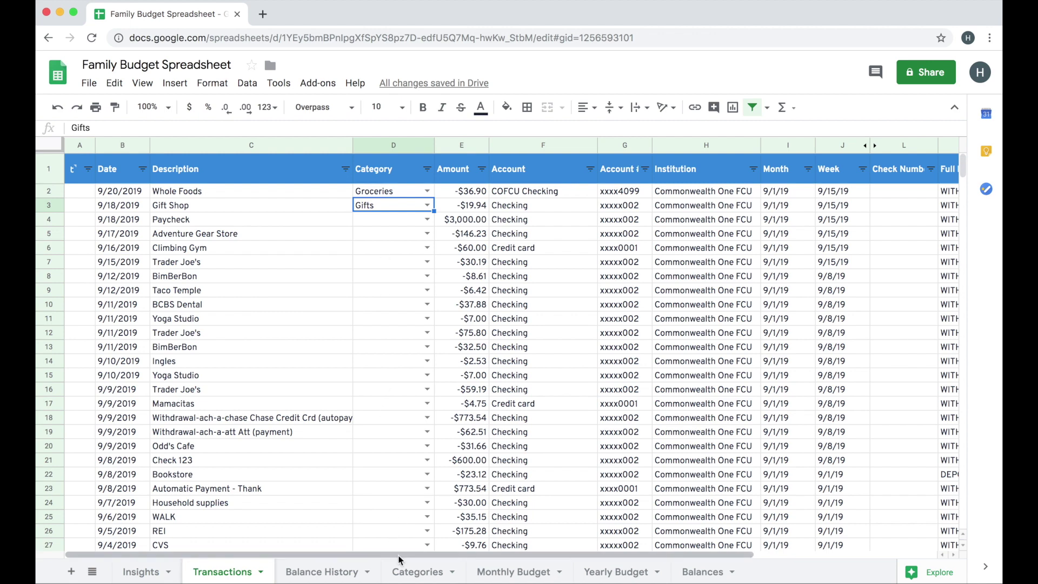
{"action": "left_click", "coordinate": [417, 573]}
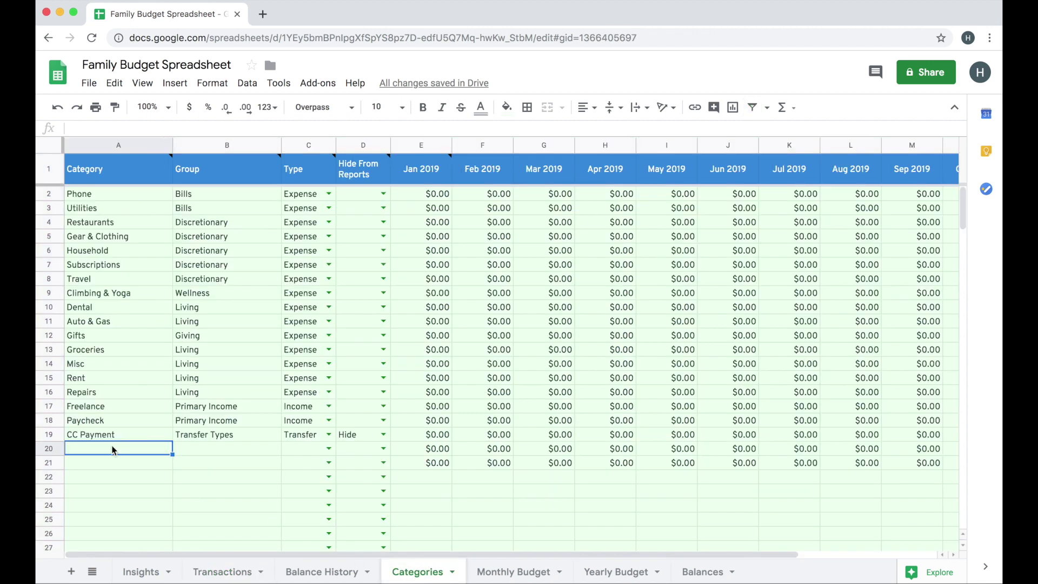
{"action": "left_click", "coordinate": [232, 573]}
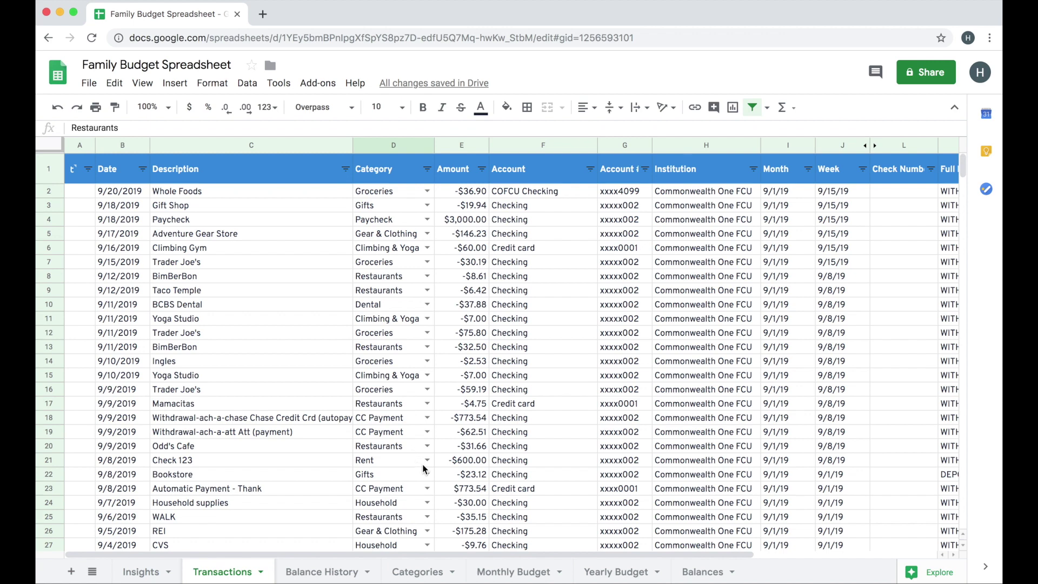
Review the Monthly Budget for September 2019: $3,000 income and $1,686 spent.
{"action": "left_click", "coordinate": [516, 572]}
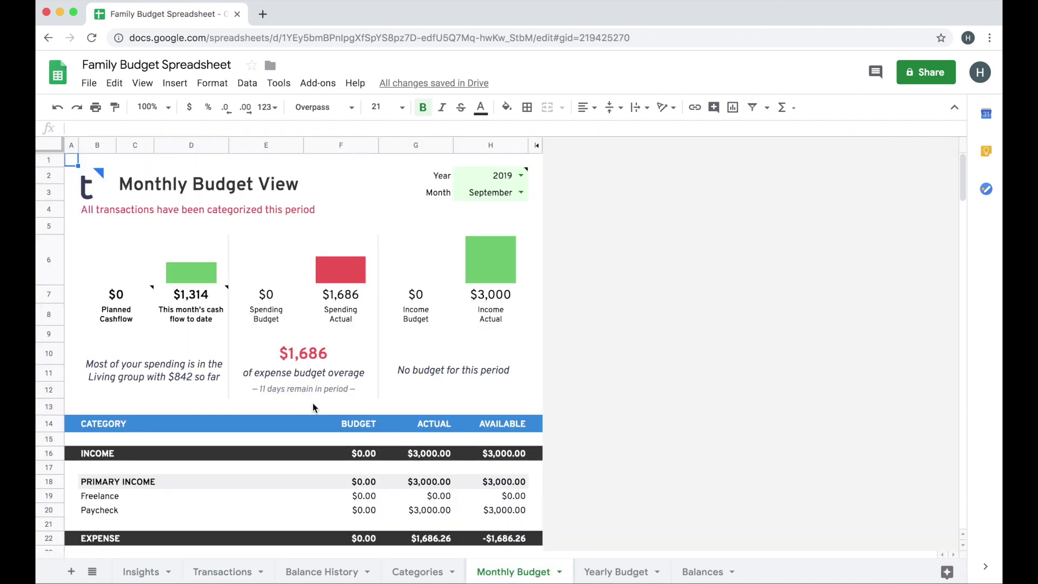
{"action": "scroll", "coordinate": [286, 409], "scroll_direction": "down", "scroll_amount": 1}
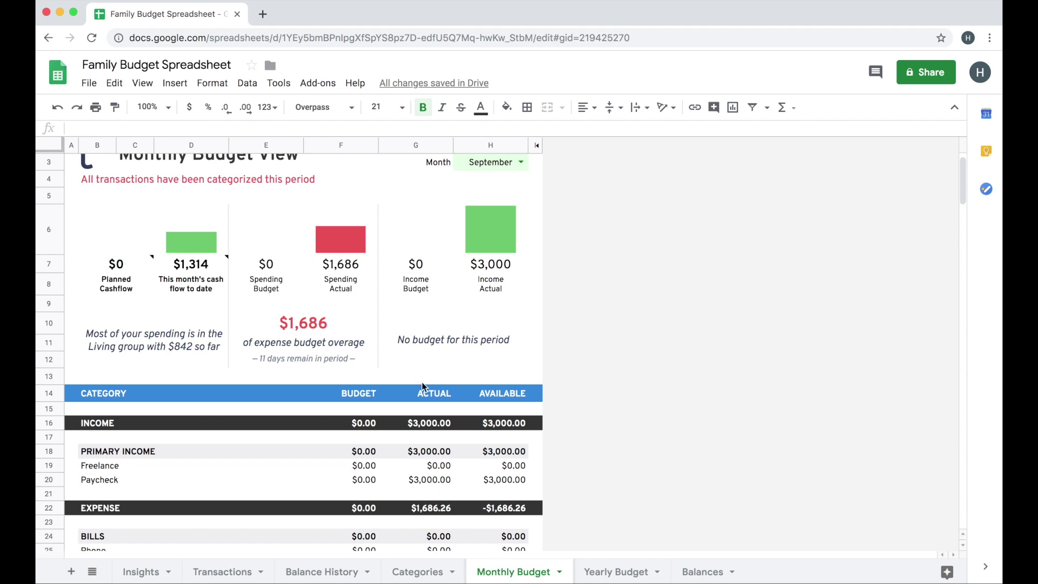
{"action": "scroll", "coordinate": [431, 465], "scroll_direction": "down", "scroll_amount": 3}
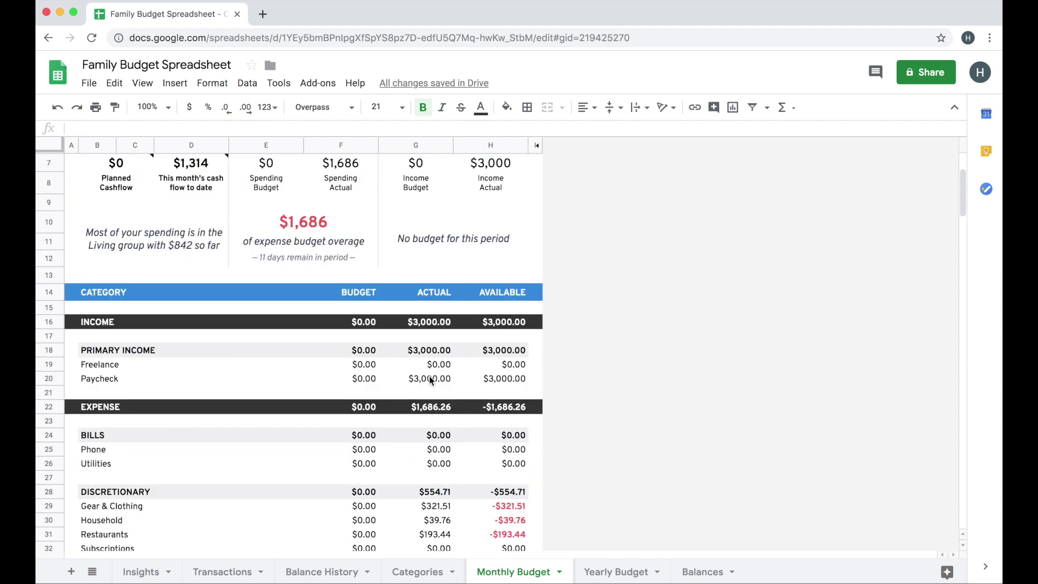
{"action": "scroll", "coordinate": [436, 384], "scroll_direction": "down", "scroll_amount": 1}
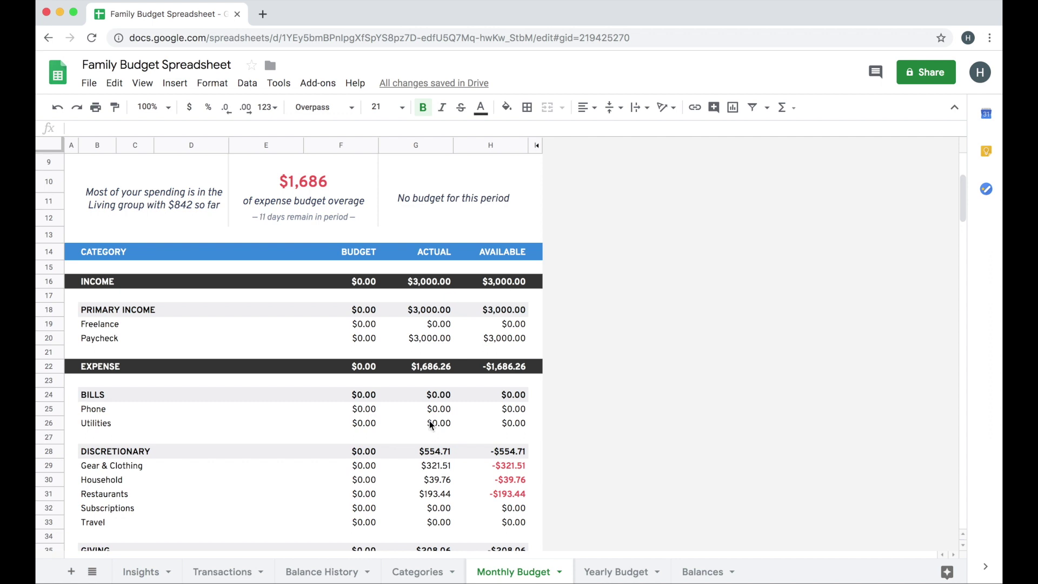
{"action": "scroll", "coordinate": [429, 421], "scroll_direction": "up", "scroll_amount": 4}
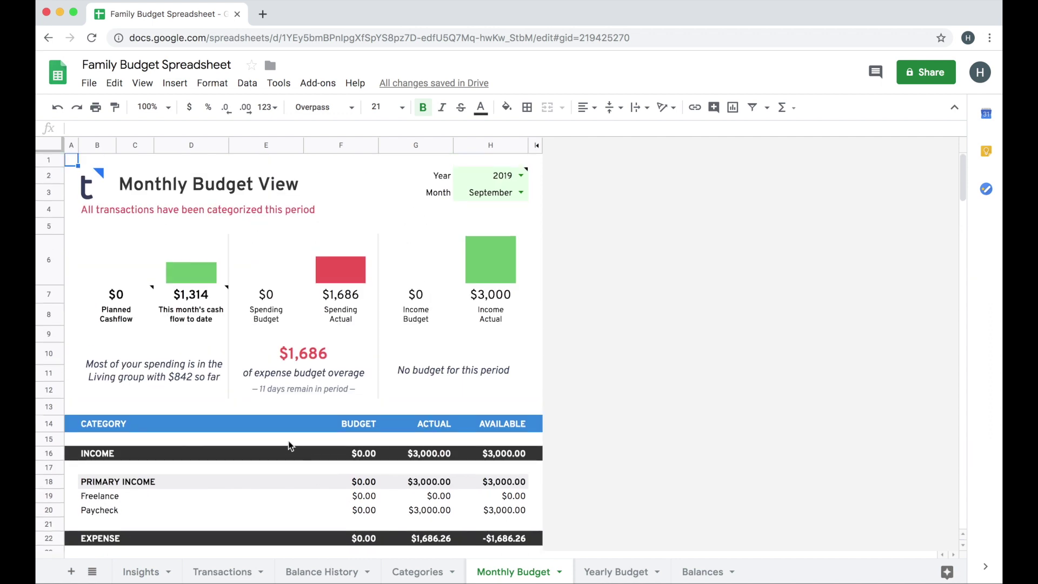
Set the Categories sheet's first budget month to 9/1/2019 so columns run Sep 2019–May 2020.
{"action": "left_click", "coordinate": [427, 573]}
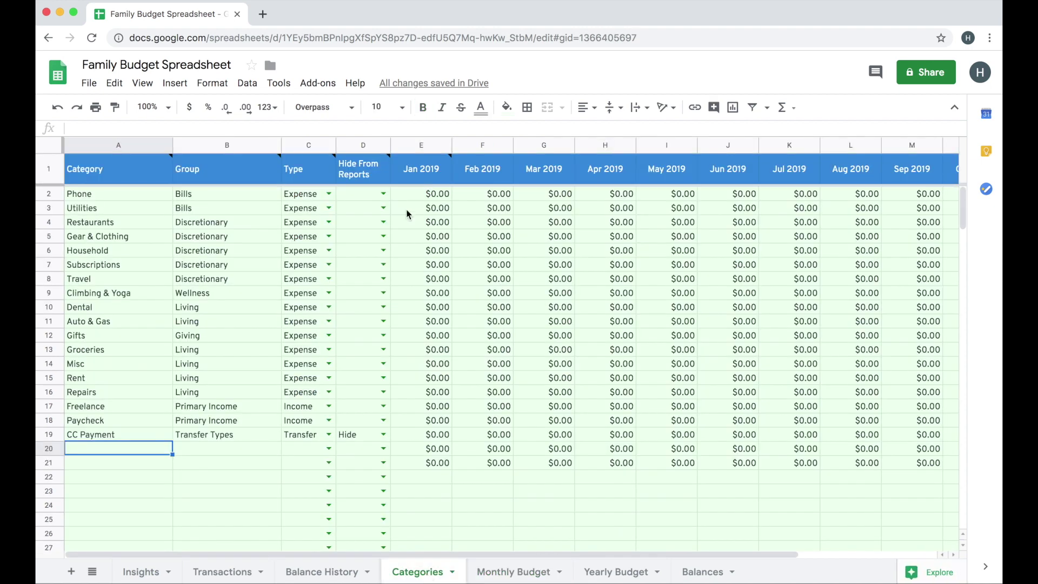
{"action": "left_click", "coordinate": [412, 179]}
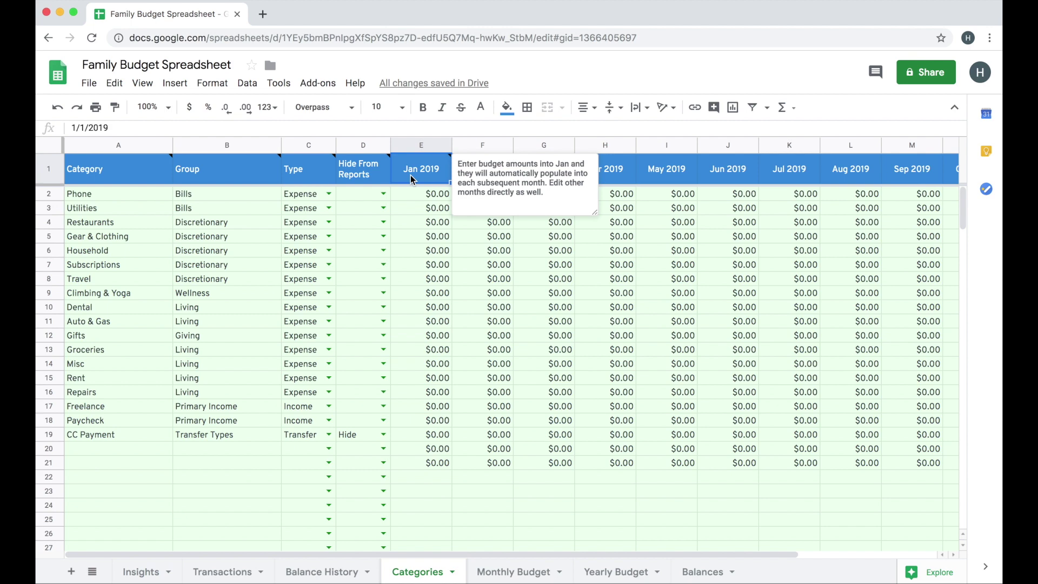
{"action": "type", "text": "9/"}
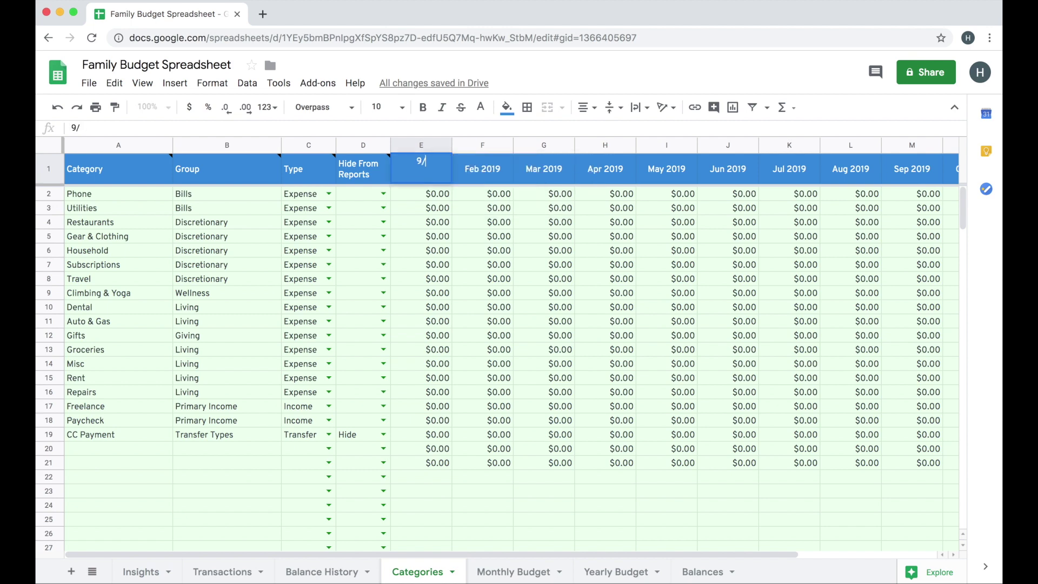
{"action": "type", "text": "1/2019"}
{"action": "key", "text": "Return"}
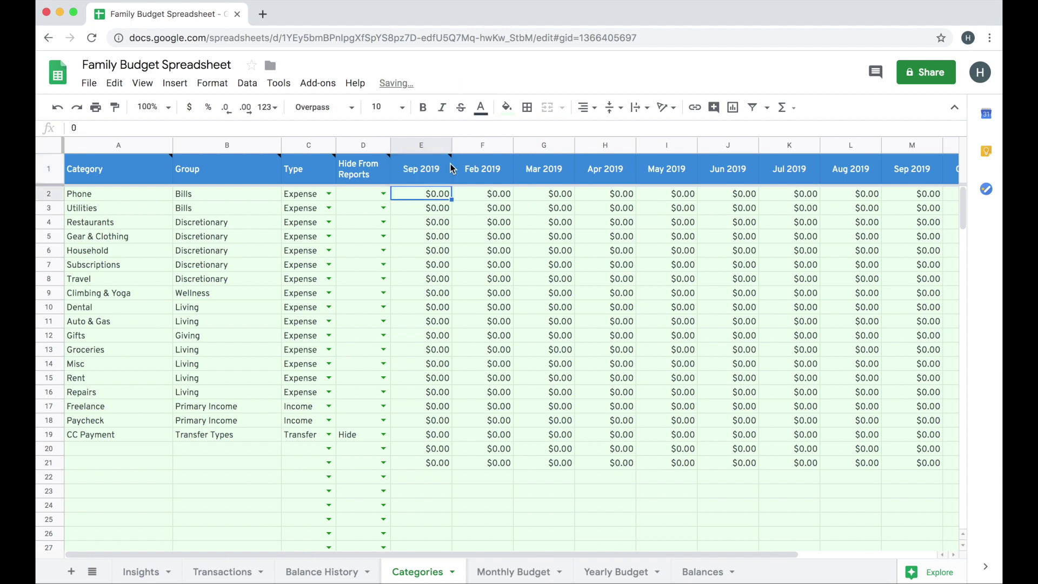
{"action": "left_click", "coordinate": [430, 170]}
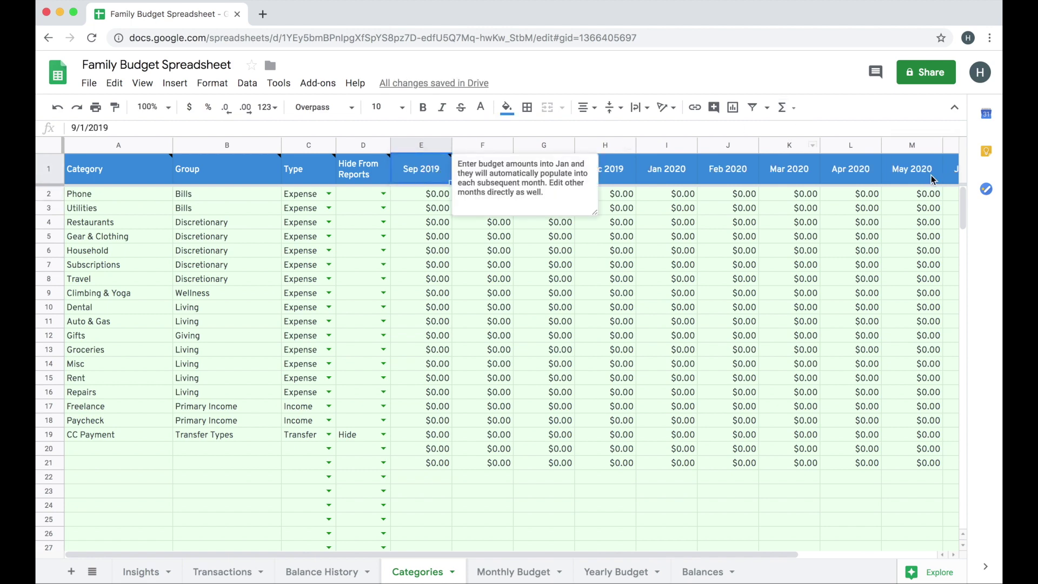
{"action": "scroll", "coordinate": [893, 516], "scroll_direction": "right", "scroll_amount": 3}
{"action": "left_click_drag", "start_coordinate": [721, 554], "coordinate": [494, 556]}
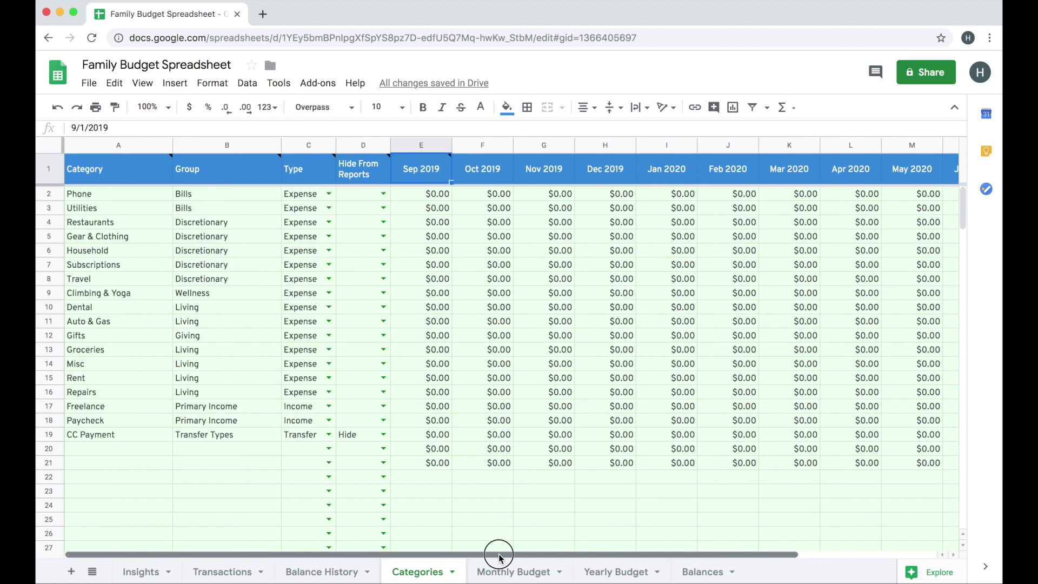
{"action": "mouse_move", "coordinate": [423, 173]}
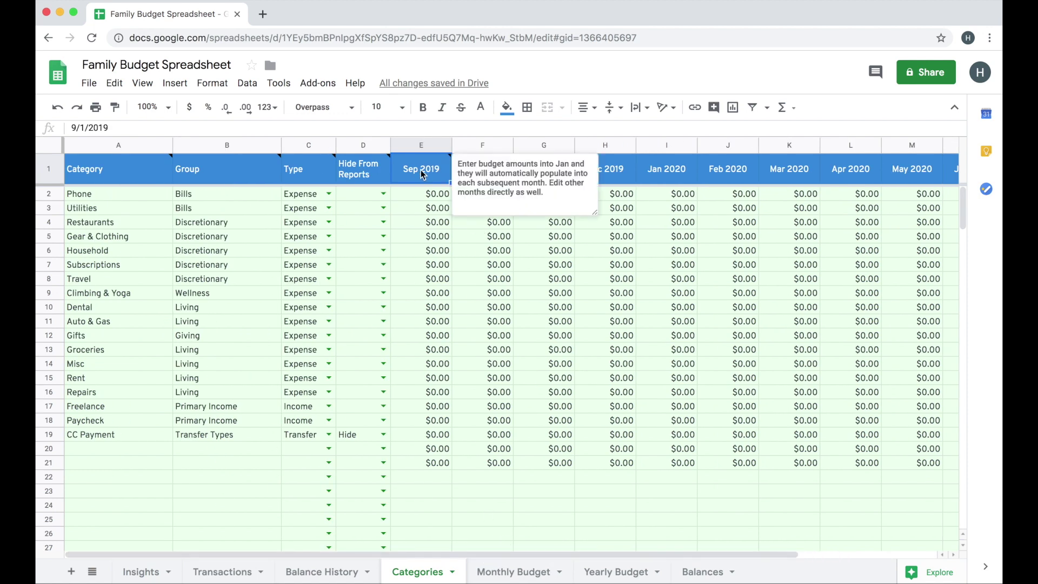
{"action": "left_click", "coordinate": [408, 194]}
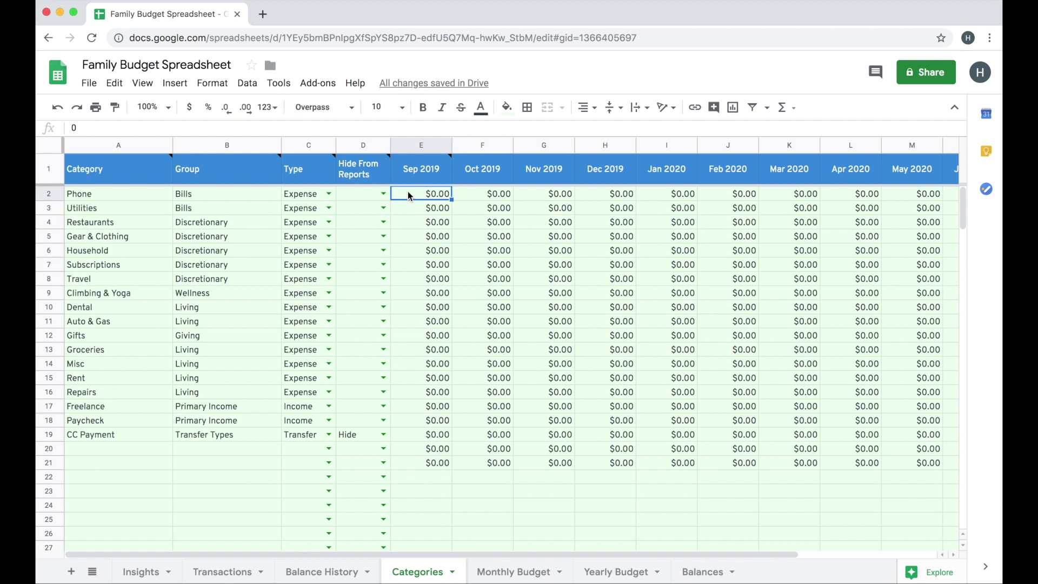
Enter Sep 2019 budgets of $75 for Phone and $100 for Utilities.
{"action": "type", "text": "75"}
{"action": "key", "text": "Return"}
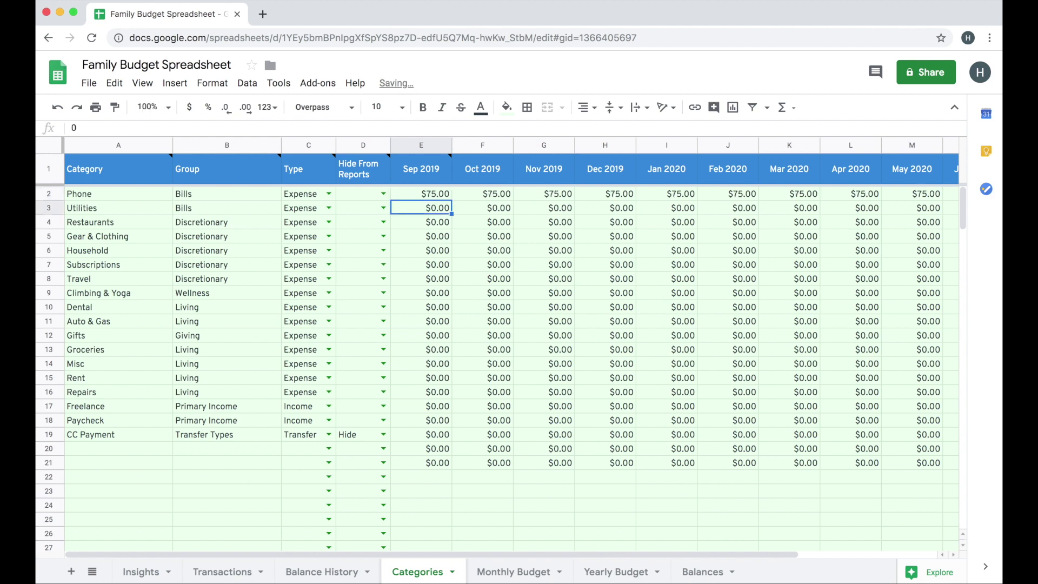
{"action": "left_click", "coordinate": [426, 194]}
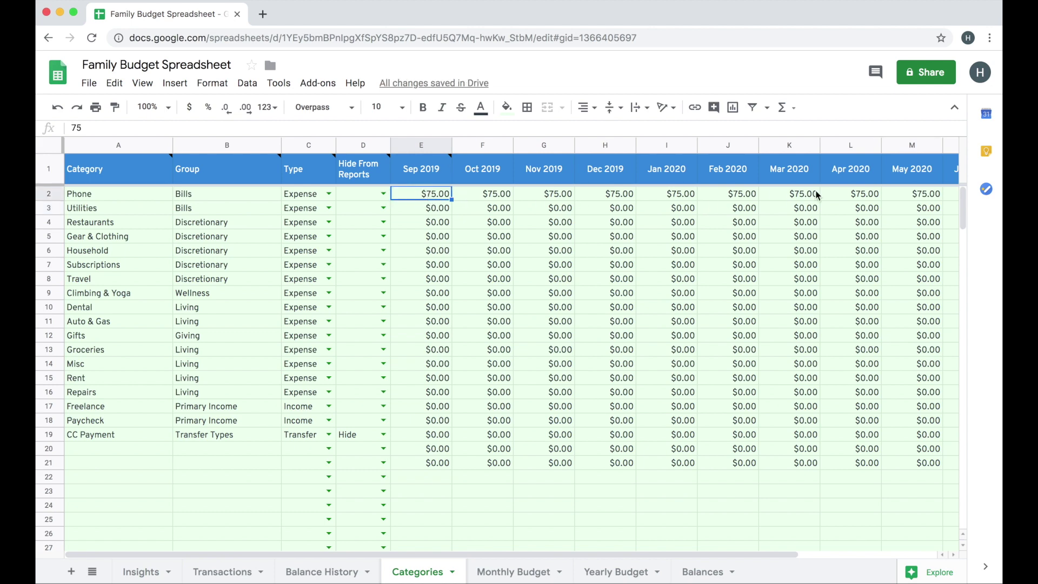
{"action": "left_click", "coordinate": [435, 210]}
{"action": "type", "text": "100"}
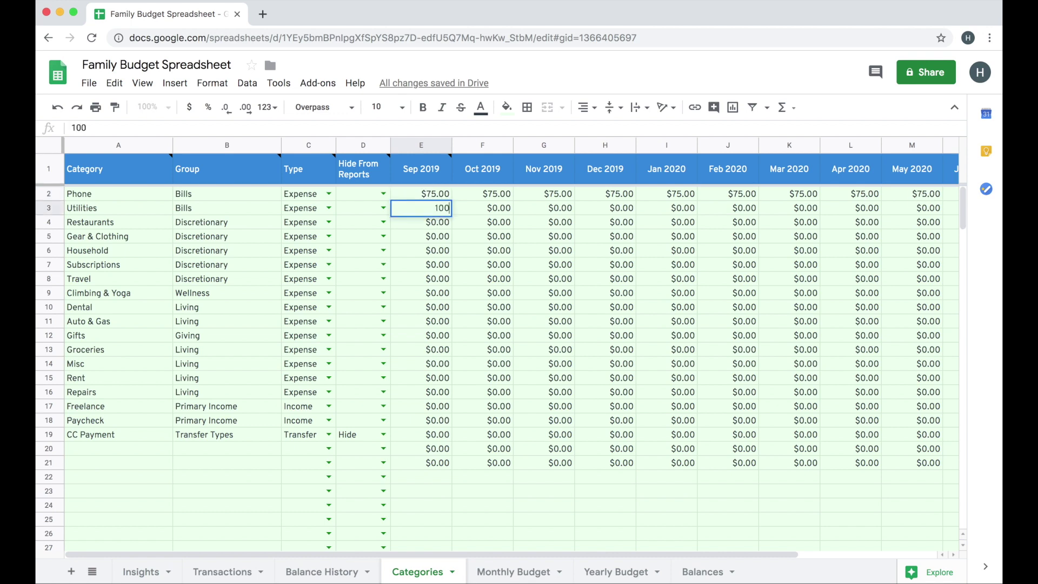
{"action": "key", "text": "Return"}
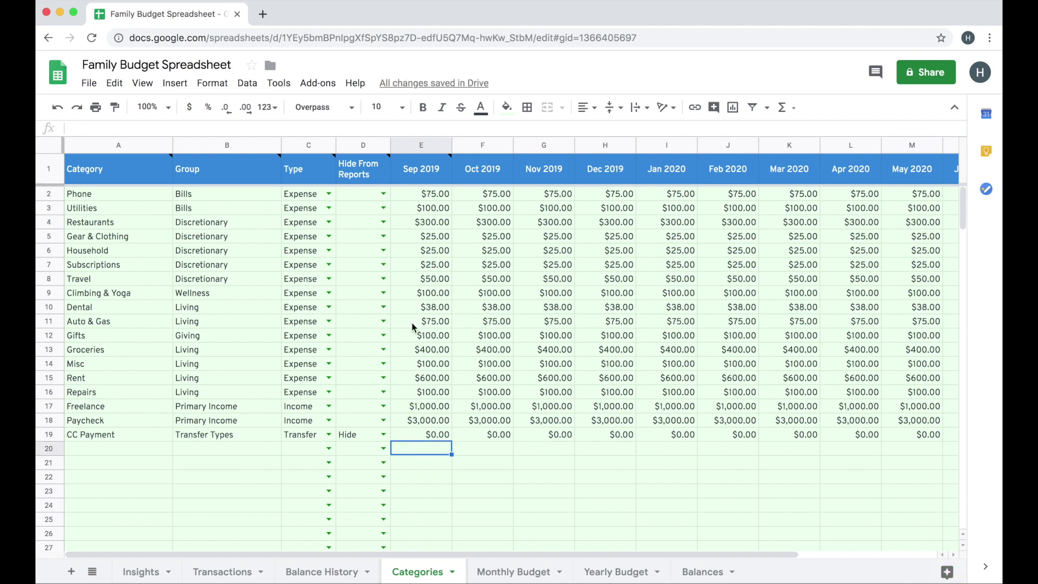
On the Yearly Budget sheet, inspect September's cashflow formulas and the $22,644 / $1,314 yearly totals.
{"action": "left_click", "coordinate": [623, 577]}
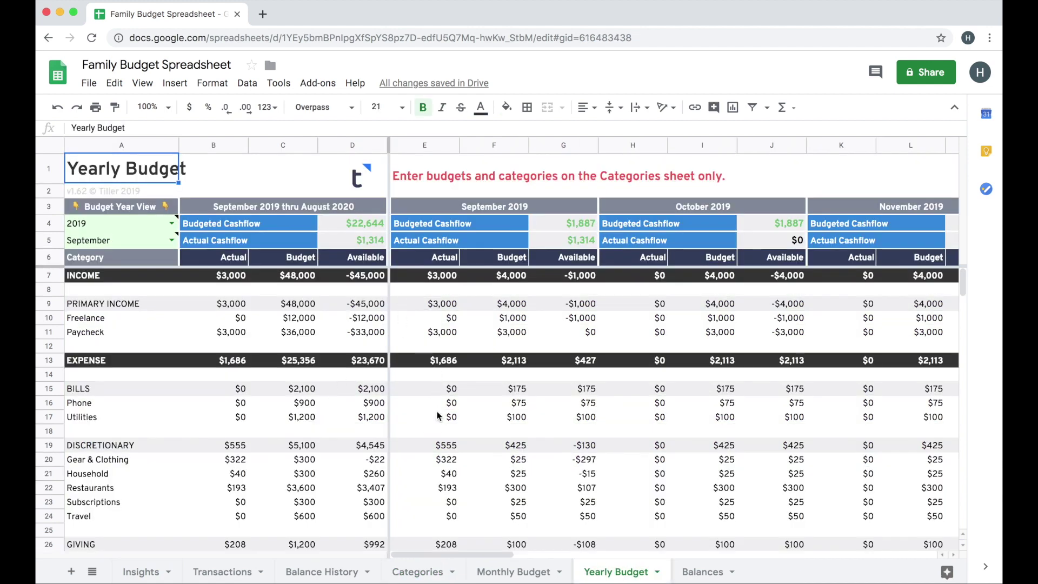
{"action": "left_click", "coordinate": [558, 224]}
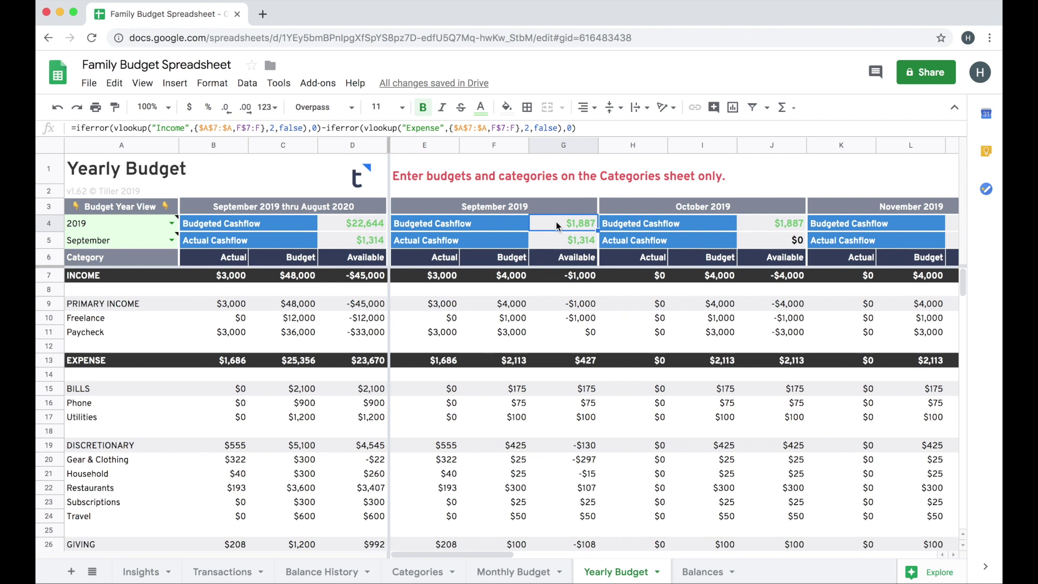
{"action": "left_click", "coordinate": [553, 243]}
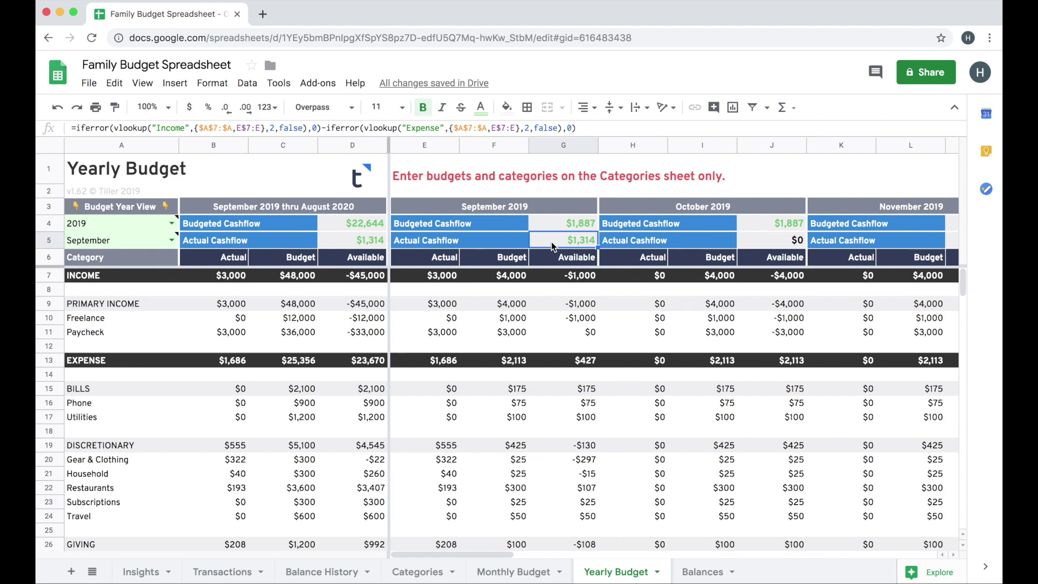
{"action": "left_click_drag", "start_coordinate": [343, 222], "coordinate": [331, 232]}
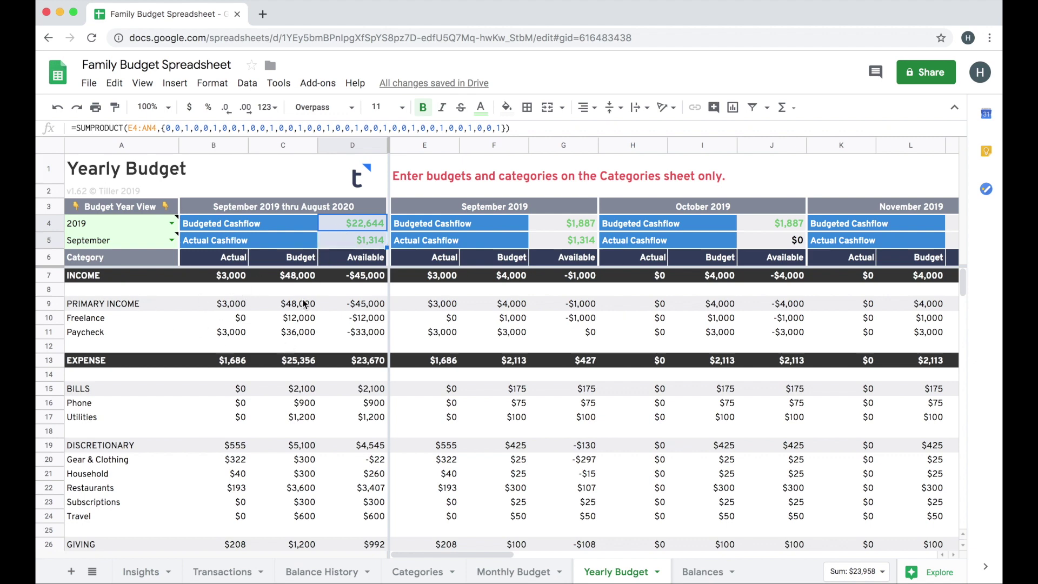
Review September's Monthly Budget: $1,887 planned cashflow and $2,113 spending budget.
{"action": "left_click", "coordinate": [513, 571]}
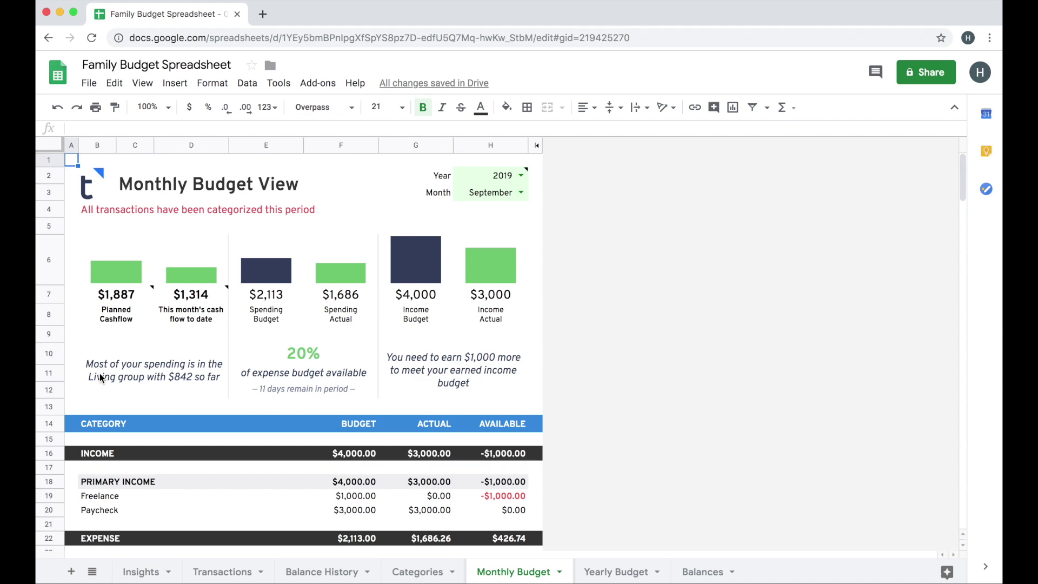
{"action": "scroll", "coordinate": [138, 378], "scroll_direction": "down", "scroll_amount": 5}
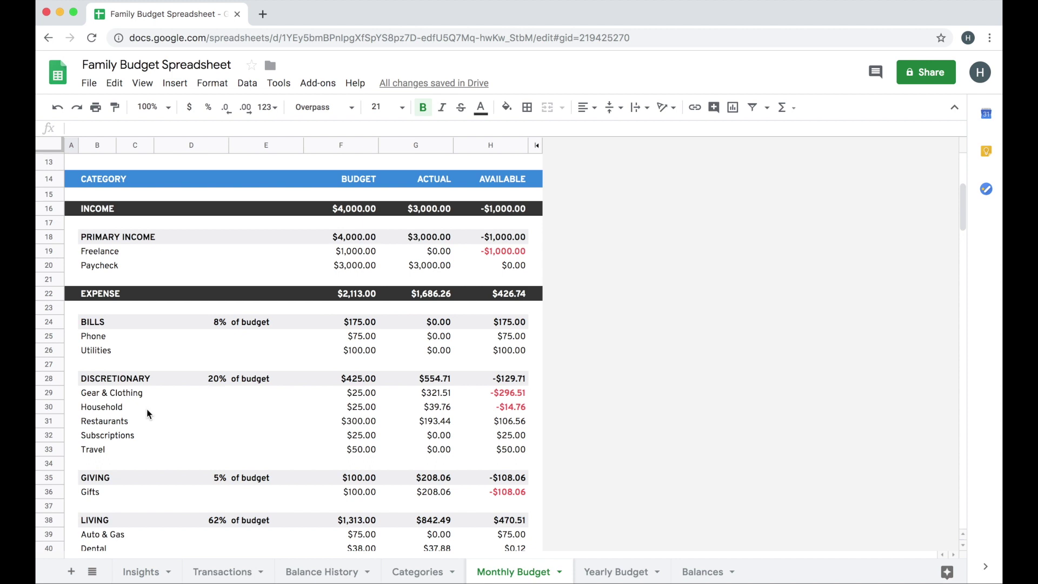
{"action": "scroll", "coordinate": [148, 414], "scroll_direction": "down", "scroll_amount": 1}
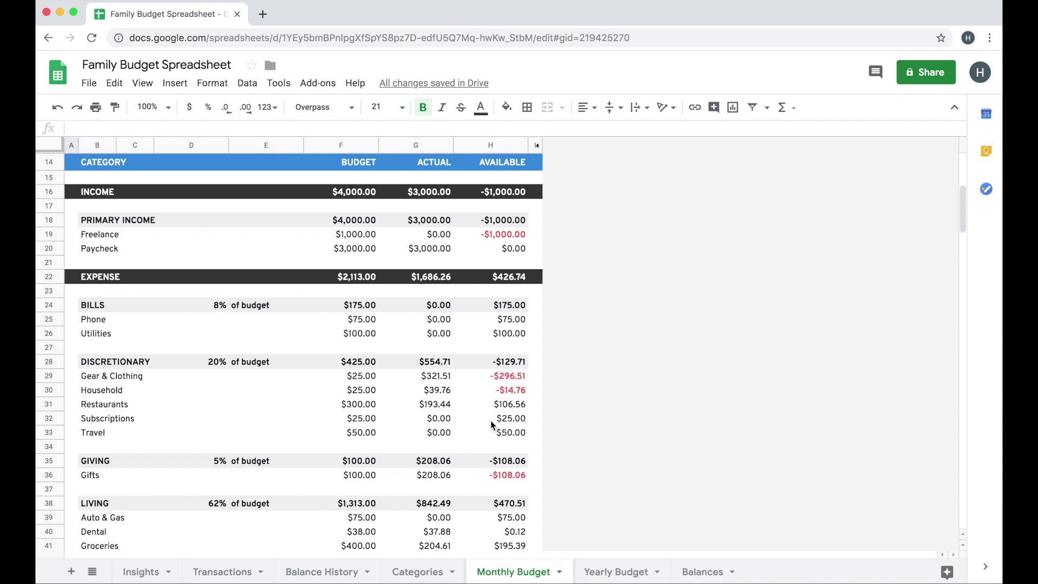
Go to the Transactions sheet to view the categorized September 2019 transactions.
{"action": "left_click", "coordinate": [219, 571]}
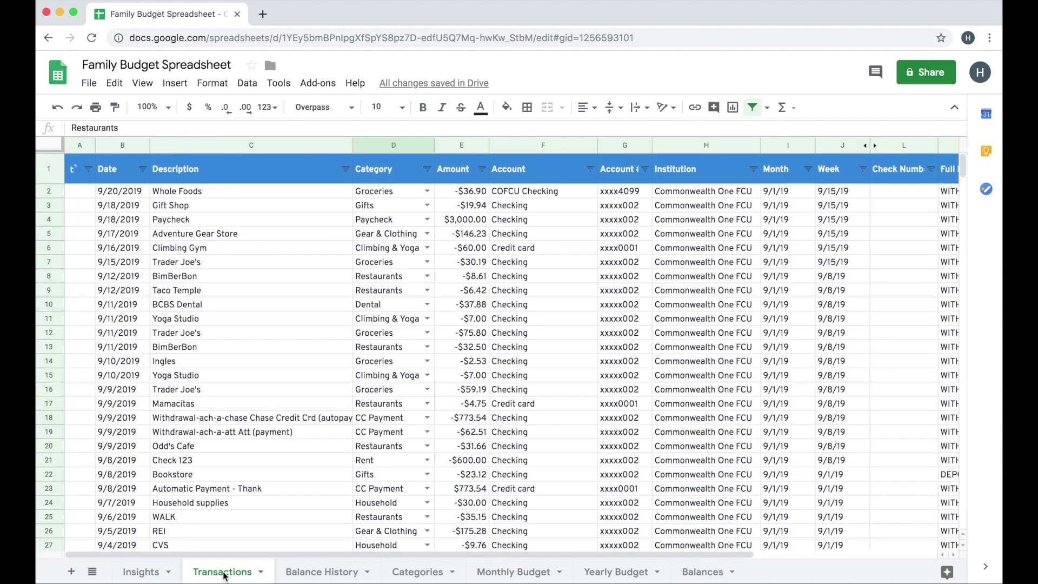